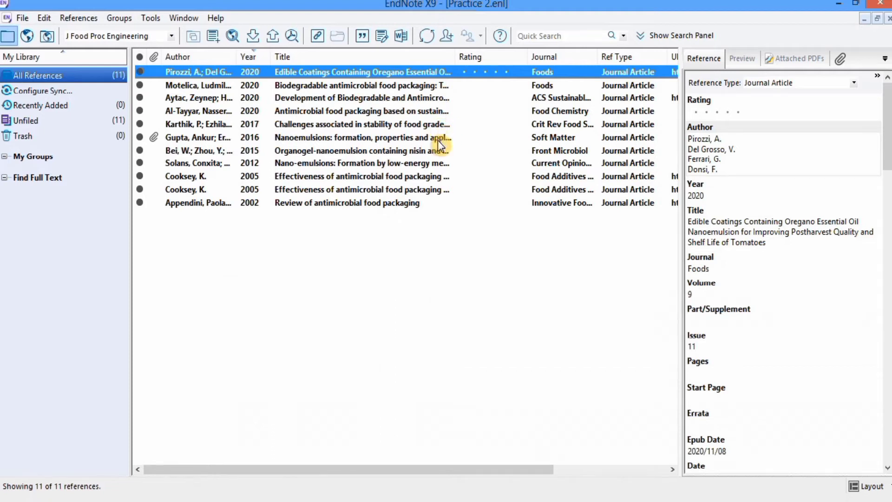
pyautogui.click(420, 110)
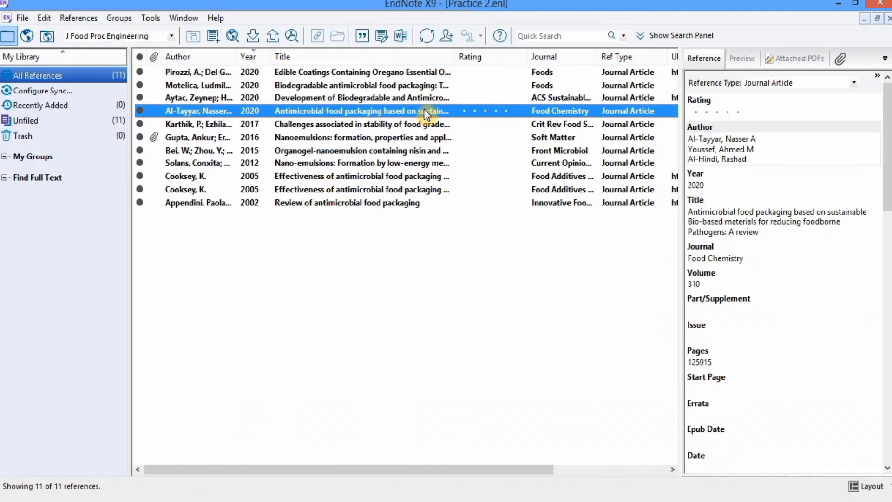
pyautogui.click(596, 489)
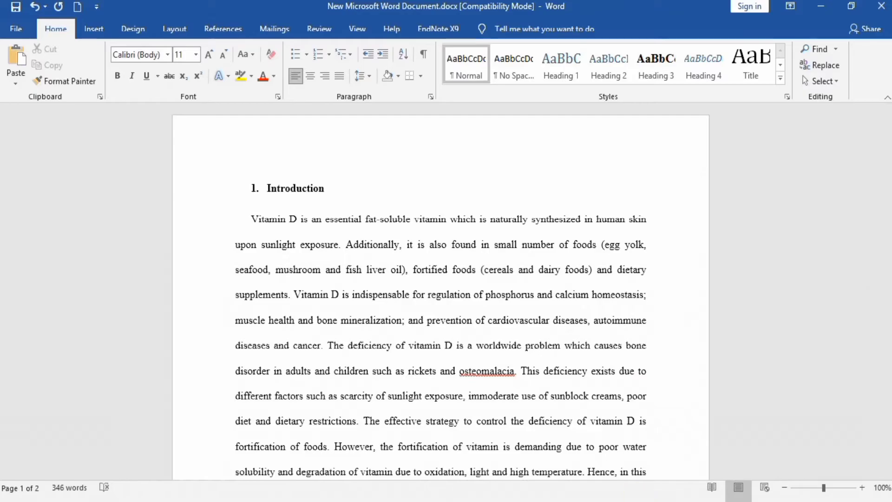
pyautogui.hotkey('alt', 'Tab')
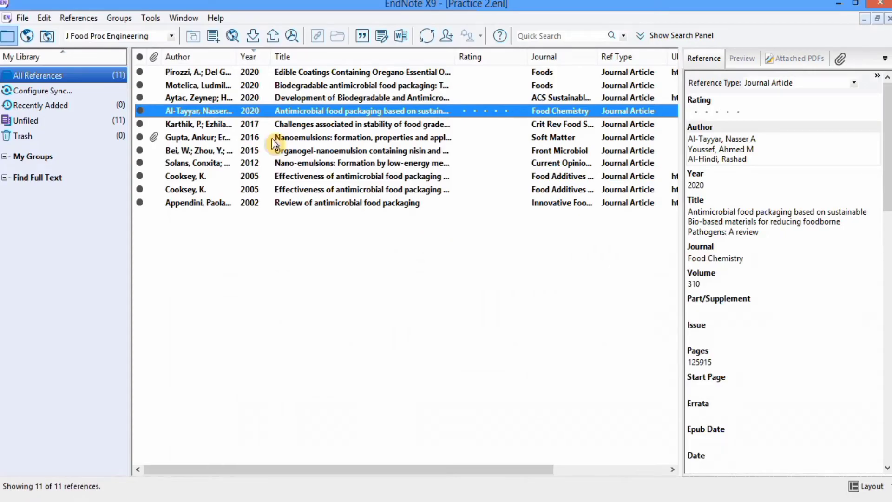
# Set the library's output style to J Food Proc Engineering by choosing it from the full list of styles
pyautogui.click(172, 34)
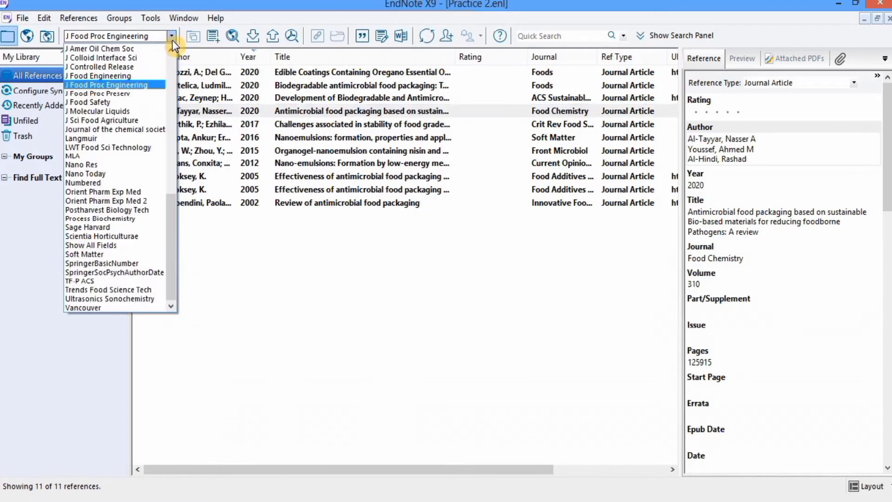
pyautogui.moveTo(173, 206); pyautogui.dragTo(177, 63)
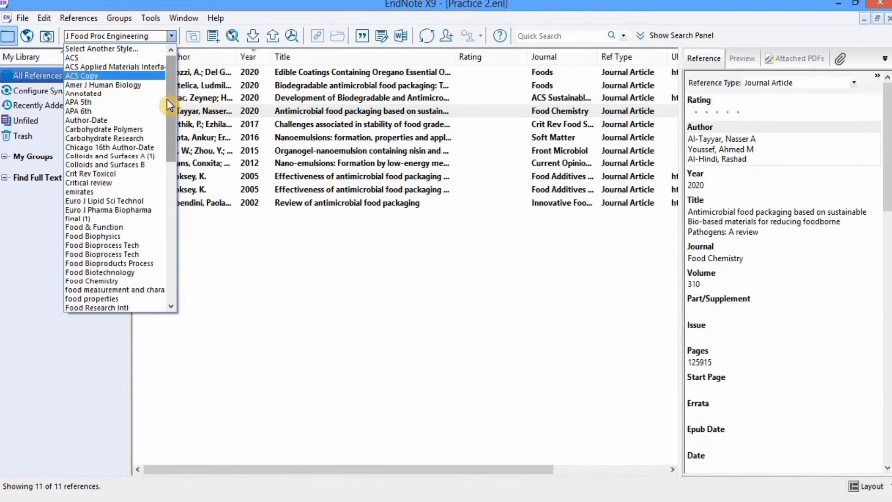
pyautogui.click(143, 48)
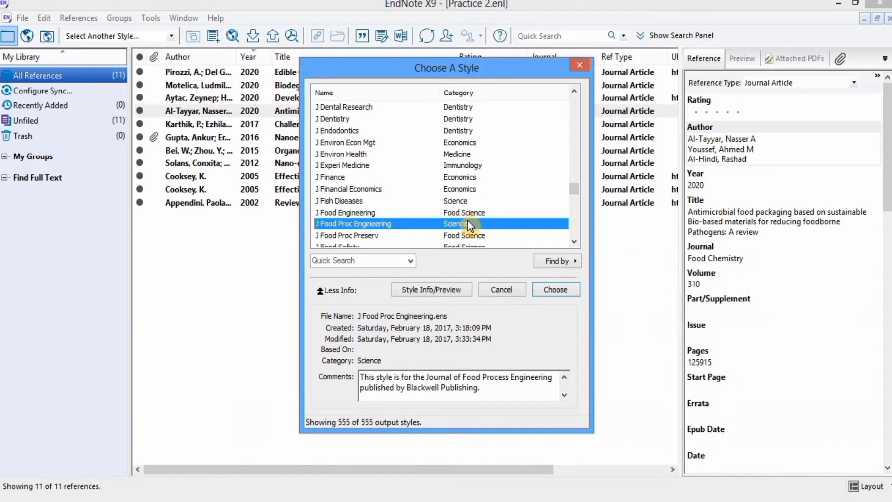
pyautogui.click(553, 289)
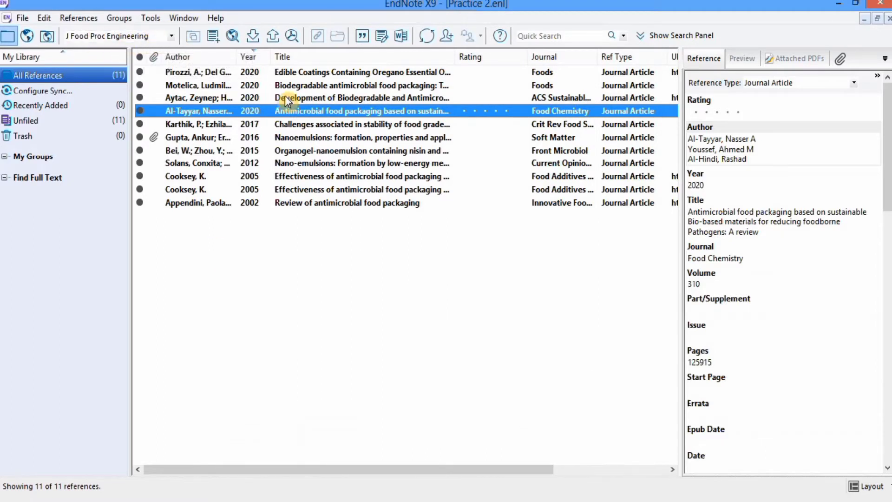
# Switch to the Word document and search the EndNote library for 2020 references to cite
pyautogui.click(604, 498)
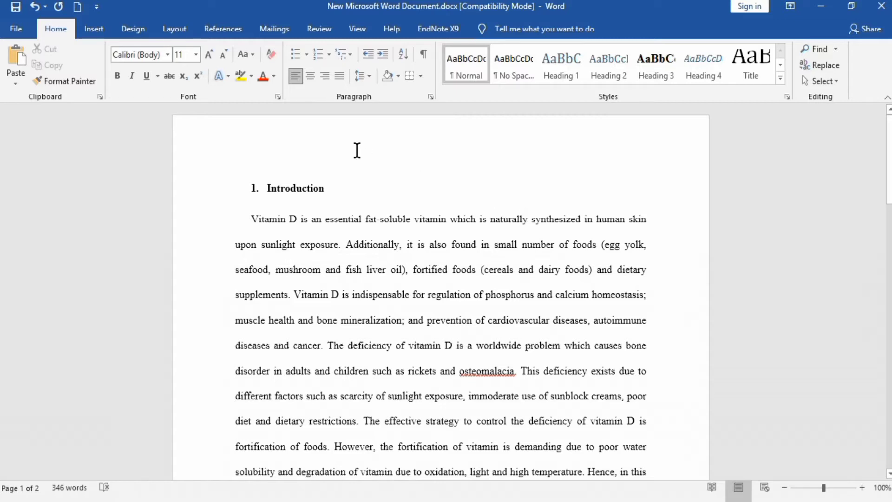
pyautogui.click(435, 27)
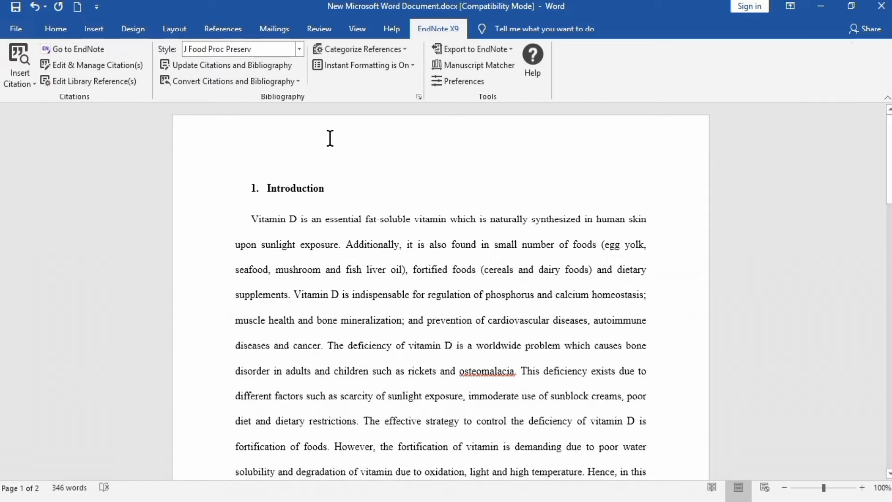
pyautogui.click(35, 86)
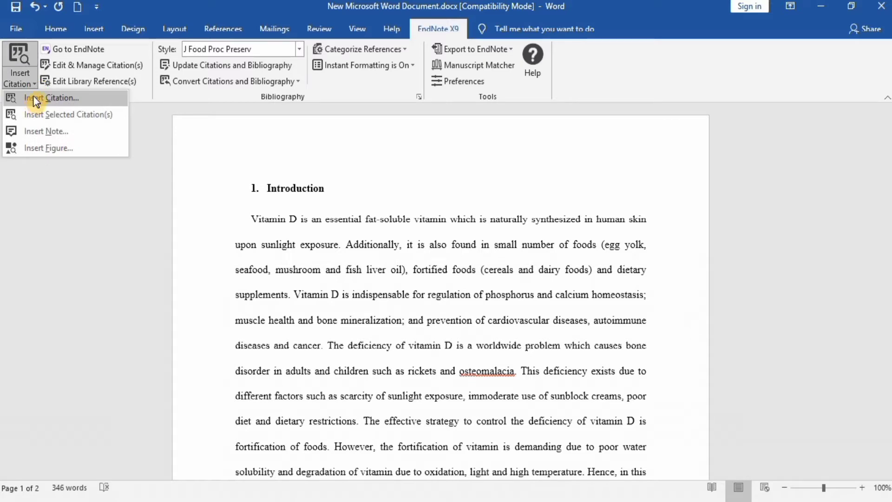
pyautogui.click(33, 96)
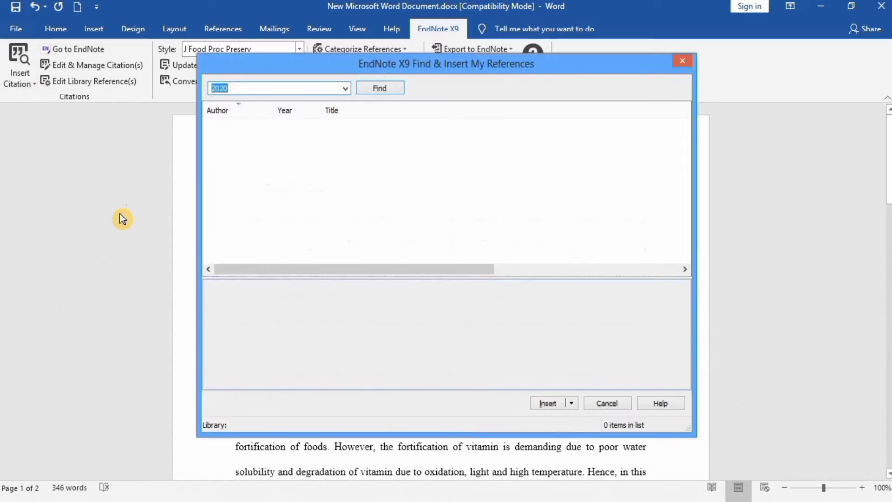
pyautogui.press('Return')
pyautogui.click(236, 87)
pyautogui.press('BackSpace')
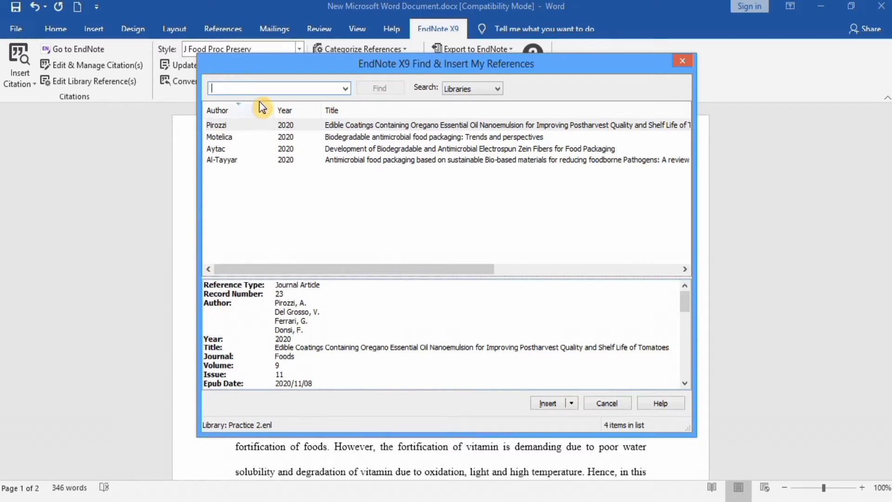
pyautogui.write('202')
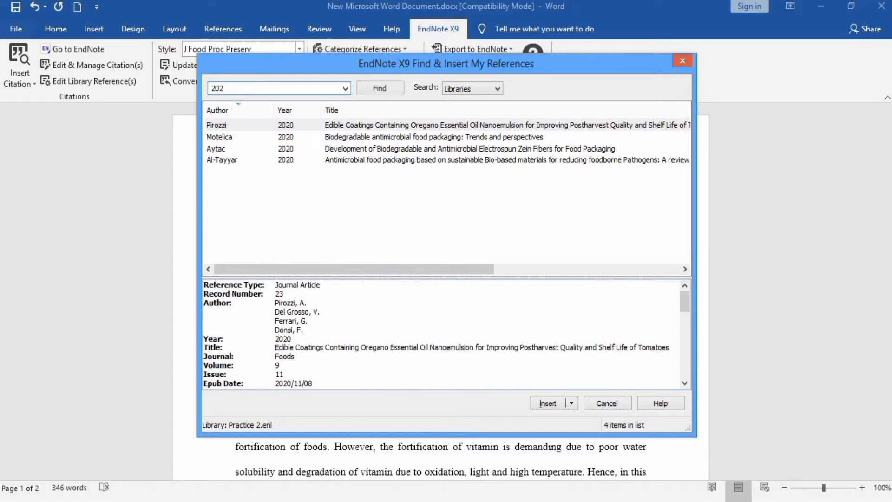
pyautogui.write('0')
pyautogui.click(379, 88)
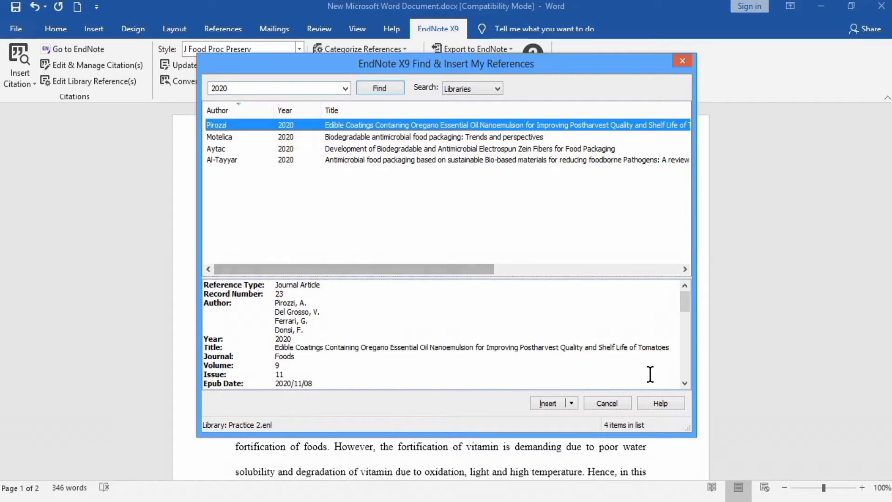
# Check the EndNote library, return to Word and close the citation search without inserting a reference
pyautogui.hotkey('alt', 'Tab')
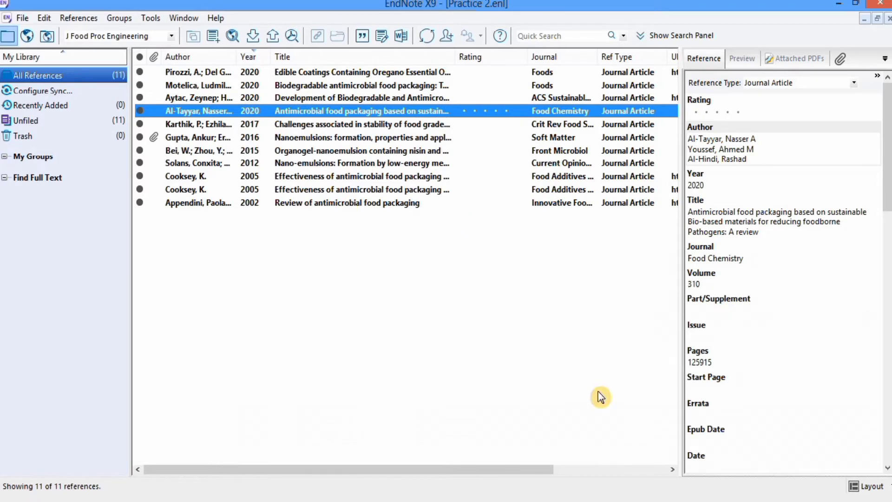
pyautogui.click(633, 485)
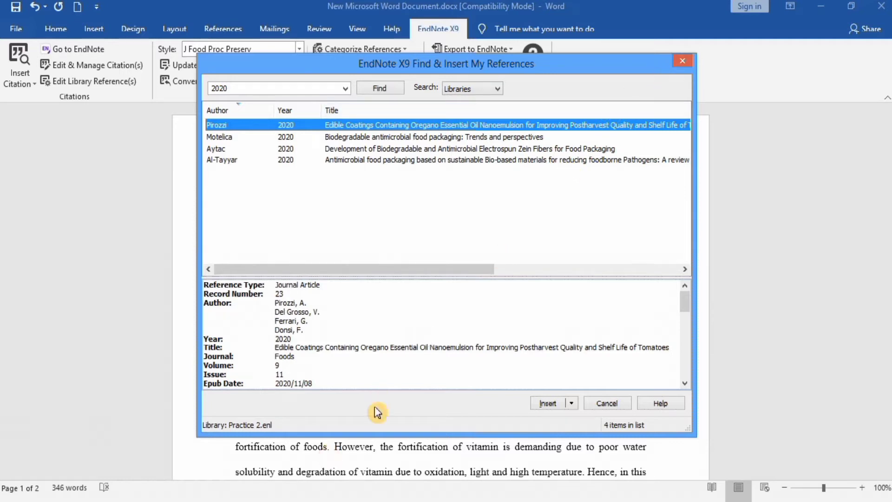
pyautogui.click(682, 63)
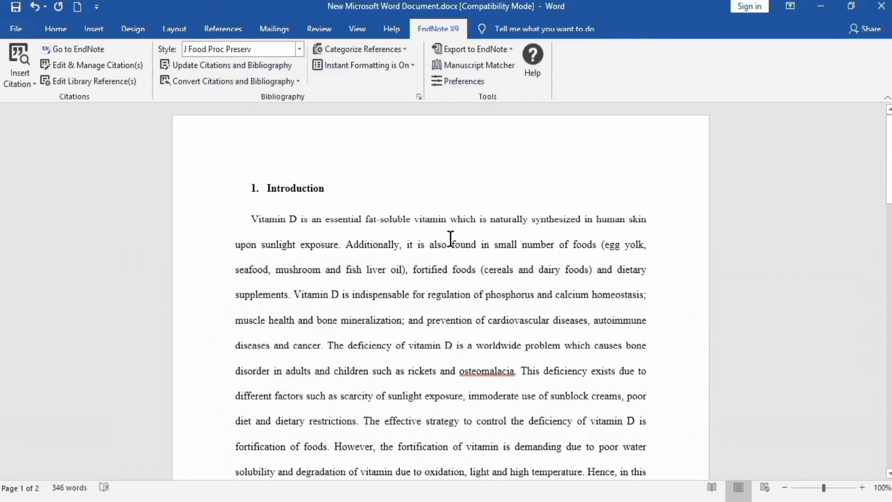
# Insert a citation of "Edible Coatings Containing Oregano Essential Oil Nanoemulsion" after "dietary supplements" in the first Introduction paragraph
pyautogui.click(290, 295)
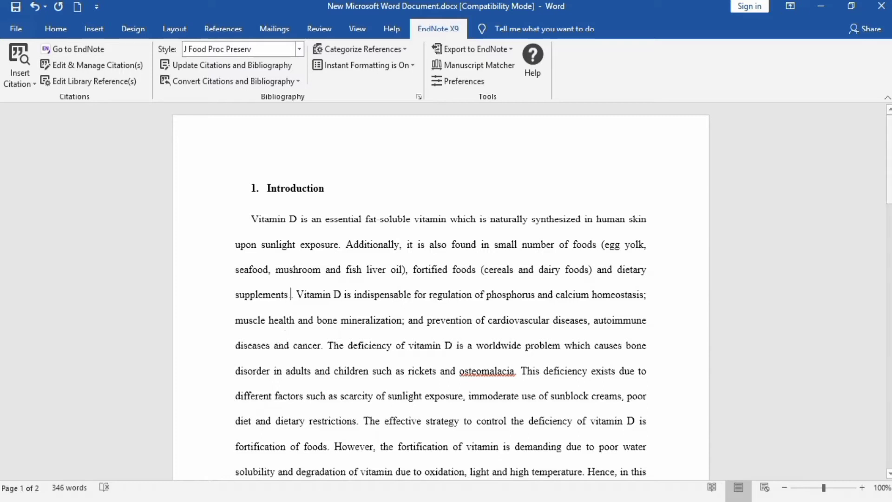
pyautogui.click(32, 84)
pyautogui.click(39, 99)
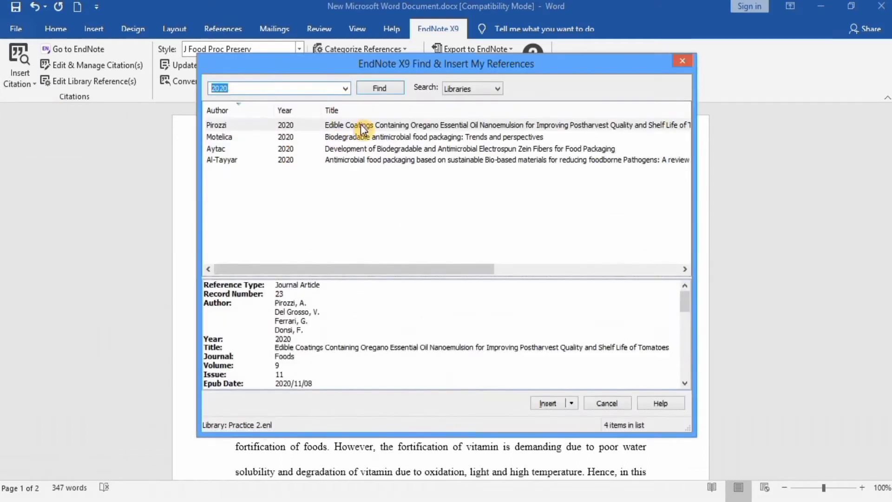
pyautogui.click(363, 129)
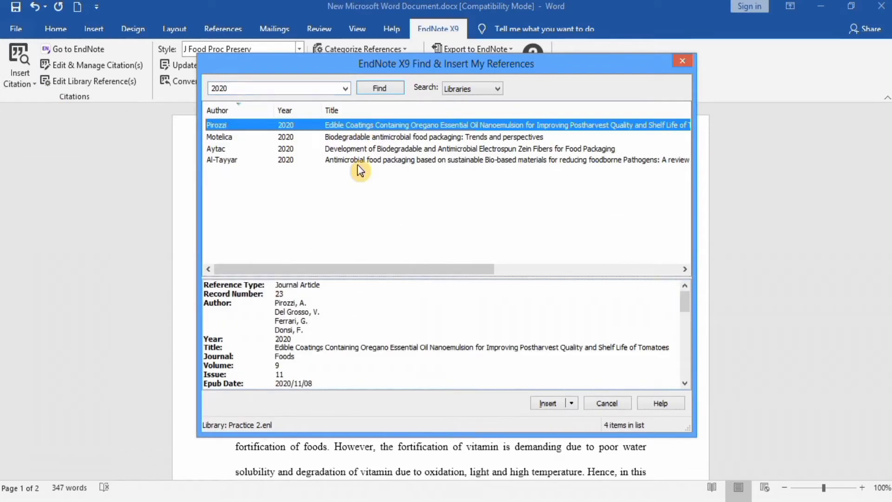
pyautogui.click(544, 403)
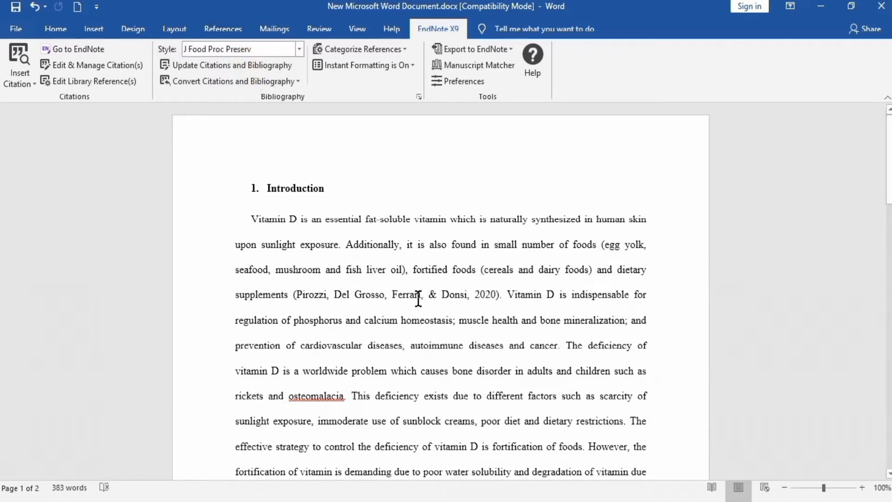
# Add "Biodegradable antimicrobial food packaging: Trends and perspectives" to the existing citation after "dietary supplements"
pyautogui.click(496, 294)
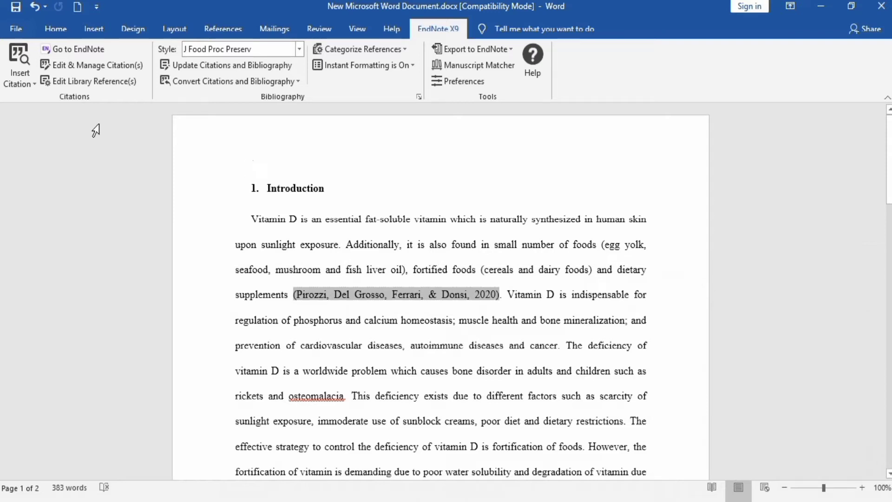
pyautogui.click(35, 89)
pyautogui.click(37, 99)
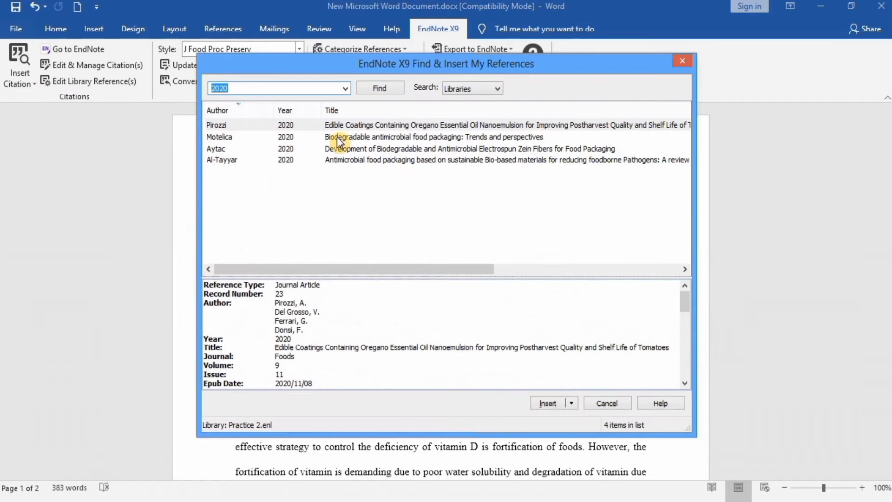
pyautogui.click(352, 138)
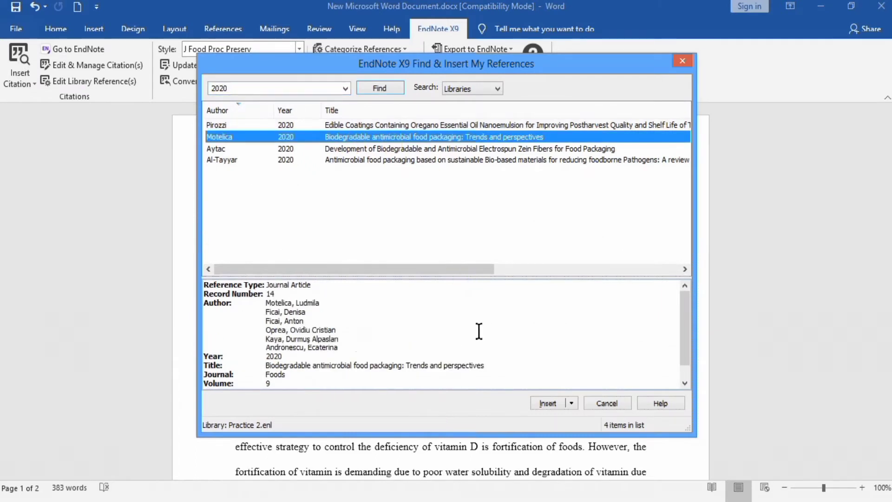
pyautogui.click(548, 404)
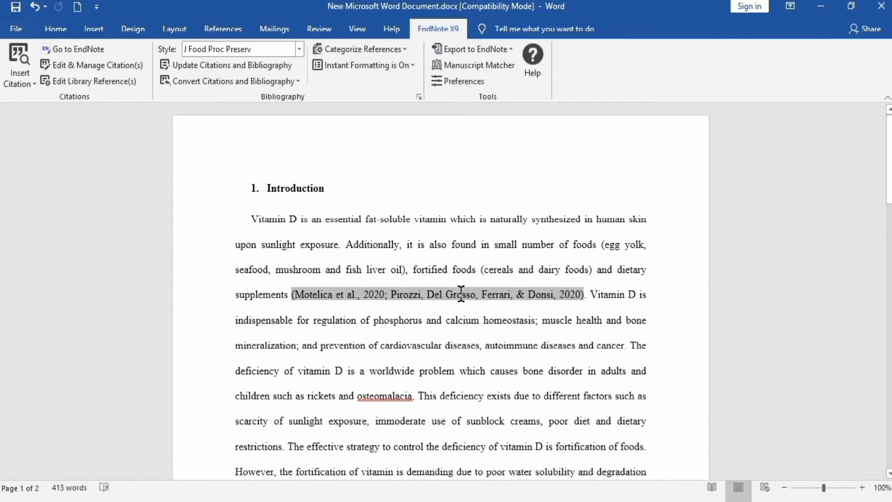
# Examine the reference list at the end of the document for the entries of the inserted citations
pyautogui.click(426, 293)
pyautogui.moveTo(890, 174); pyautogui.dragTo(891, 379)
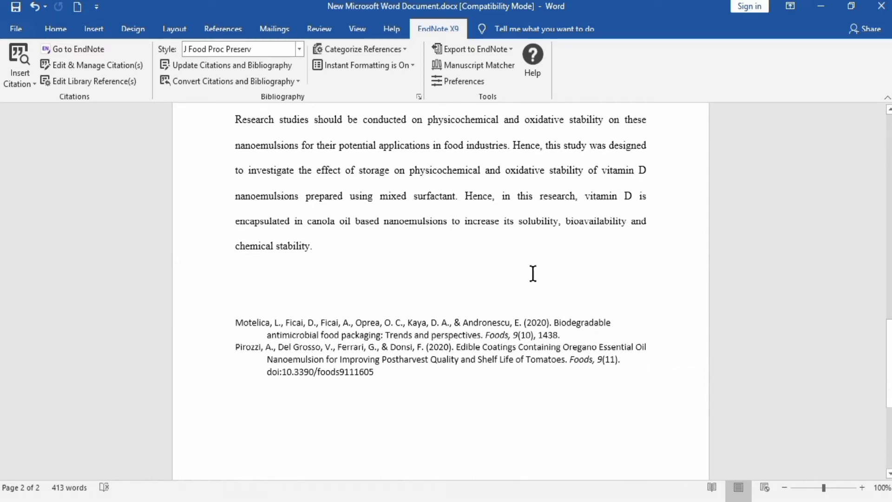
pyautogui.click(889, 354)
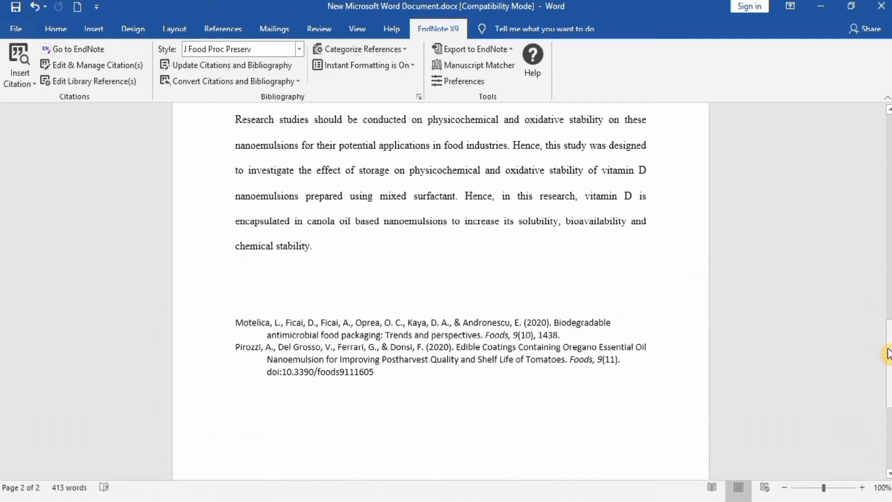
# Cite "Nano-emulsions: Formation by low-energy methods" from the EndNote library after "chemical stability" at the end of the first Introduction paragraph
pyautogui.moveTo(888, 352); pyautogui.dragTo(877, 188)
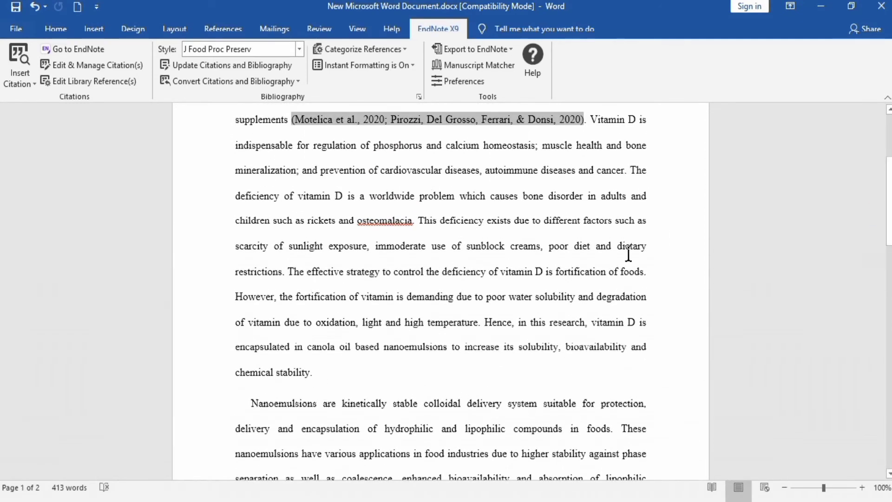
pyautogui.click(311, 373)
pyautogui.write('.')
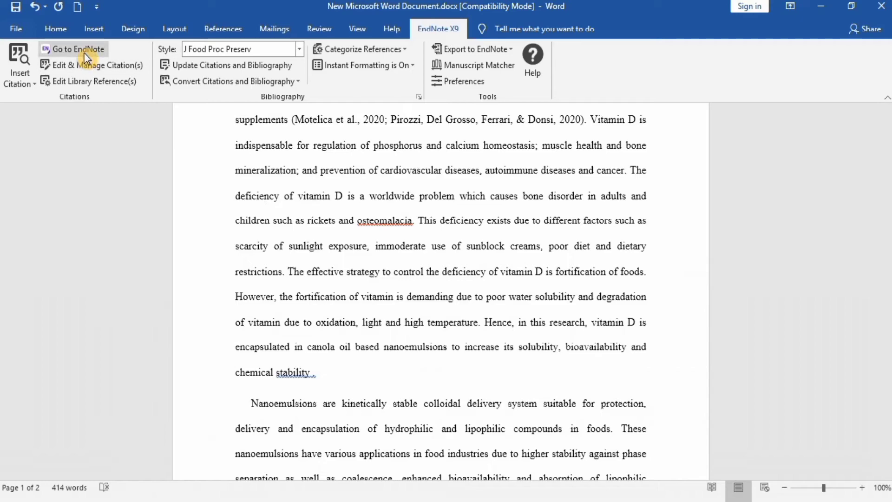
pyautogui.click(86, 51)
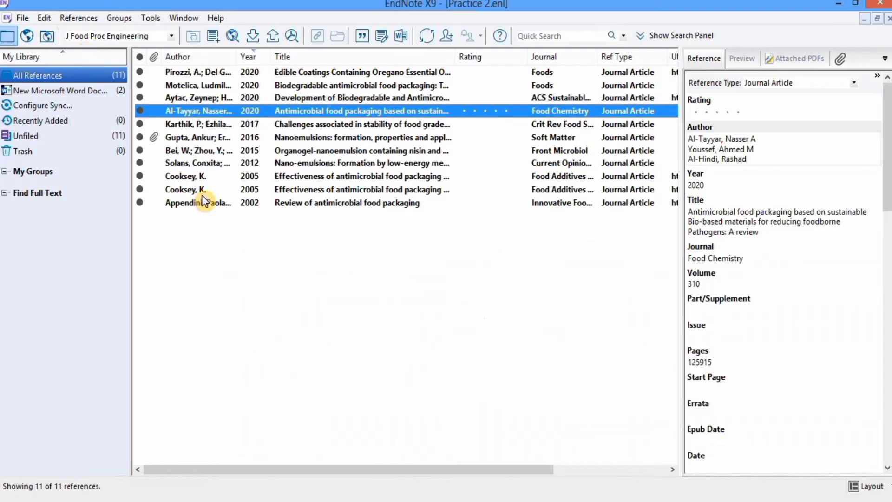
pyautogui.click(303, 162)
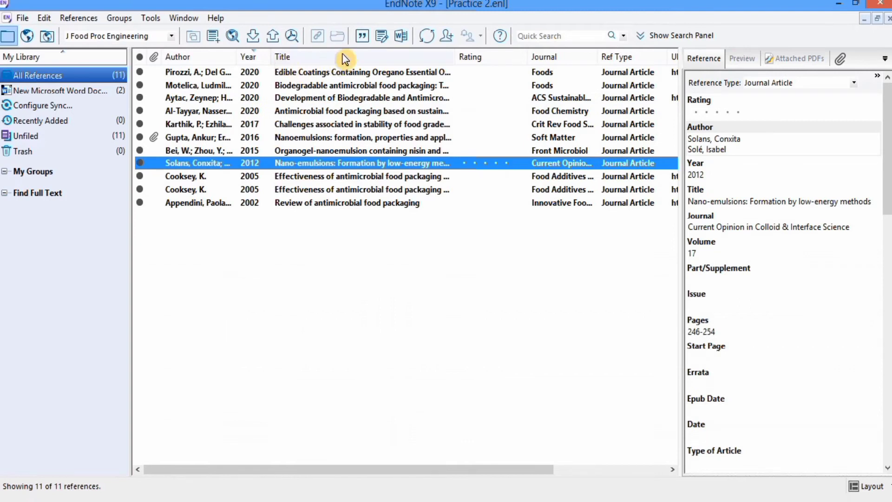
pyautogui.click(362, 36)
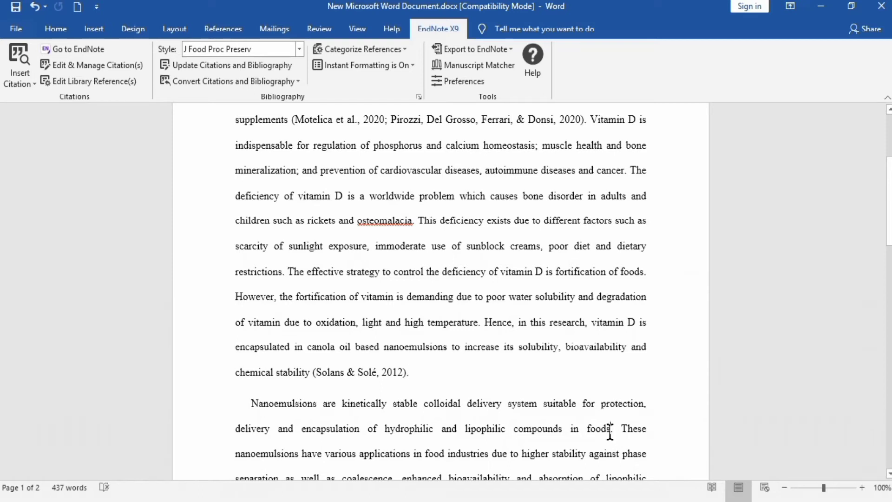
# Cite "Development of Biodegradable and Antimicrobial Electrospun Zein Fibers" and "Antimicrobial food packaging based on sustainable Bio-based materials" together after "compounds in foods" in the second paragraph
pyautogui.hotkey('ctrl', 'z')
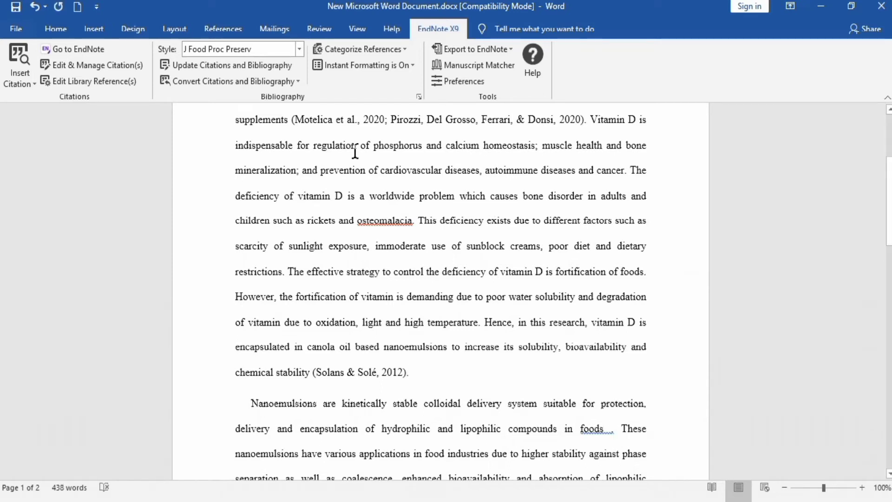
pyautogui.click(86, 45)
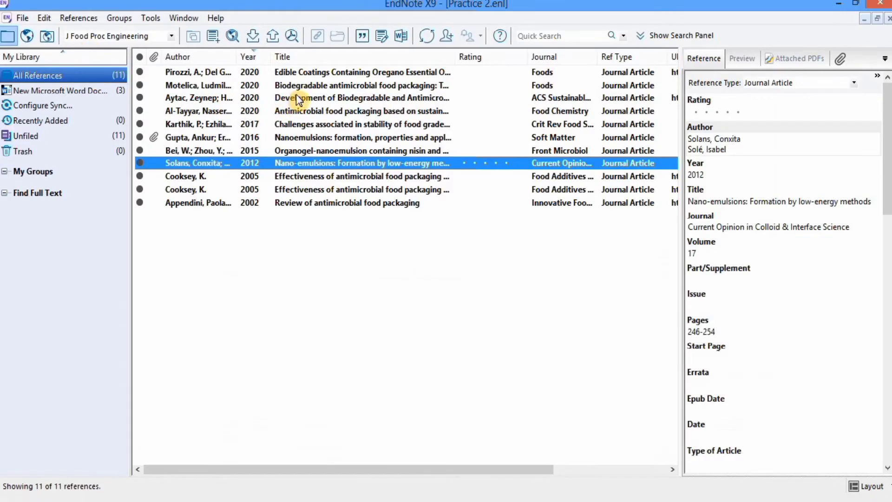
pyautogui.click(297, 98)
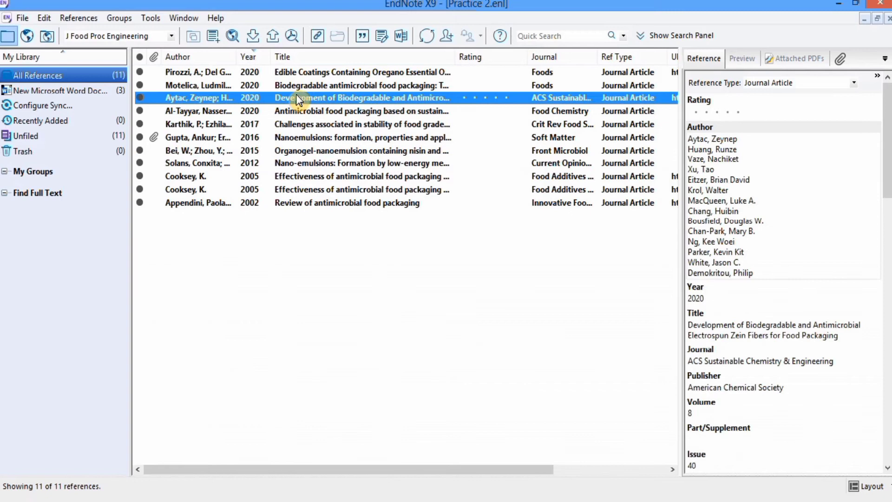
pyautogui.keyDown('ctrl'); pyautogui.click(300, 113); pyautogui.keyUp('ctrl')
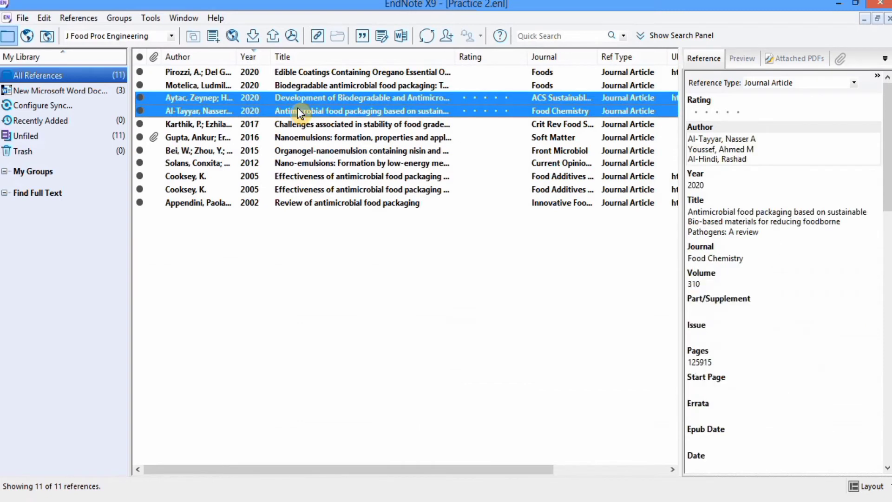
pyautogui.click(361, 35)
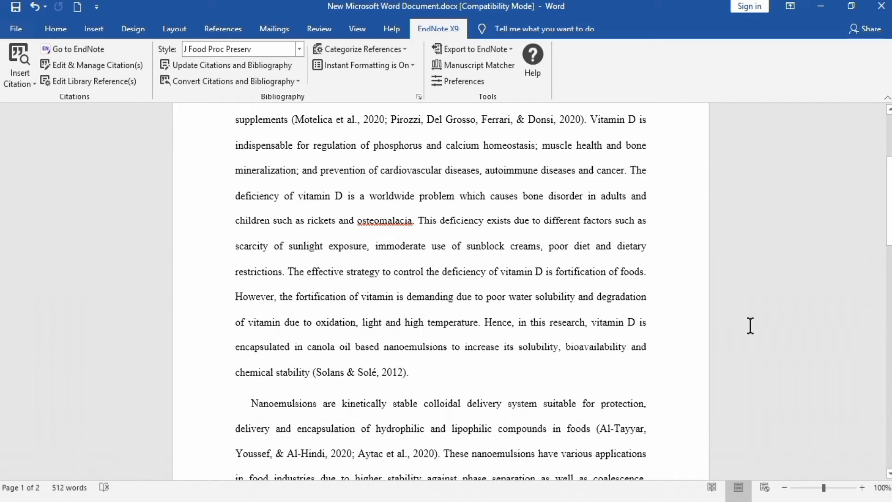
pyautogui.moveTo(889, 229); pyautogui.dragTo(885, 409)
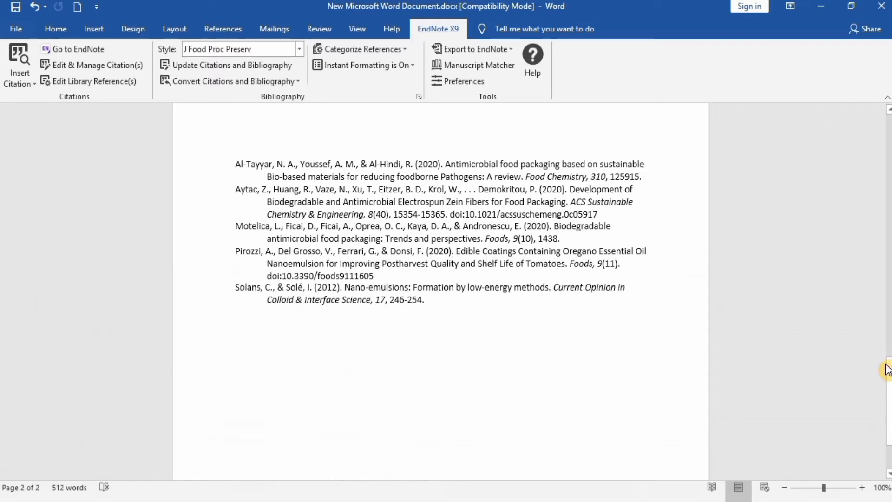
# Switch the document's citation style to J Agri Food Chem and check the in-text citation and the reference list
pyautogui.moveTo(889, 379); pyautogui.dragTo(863, 124)
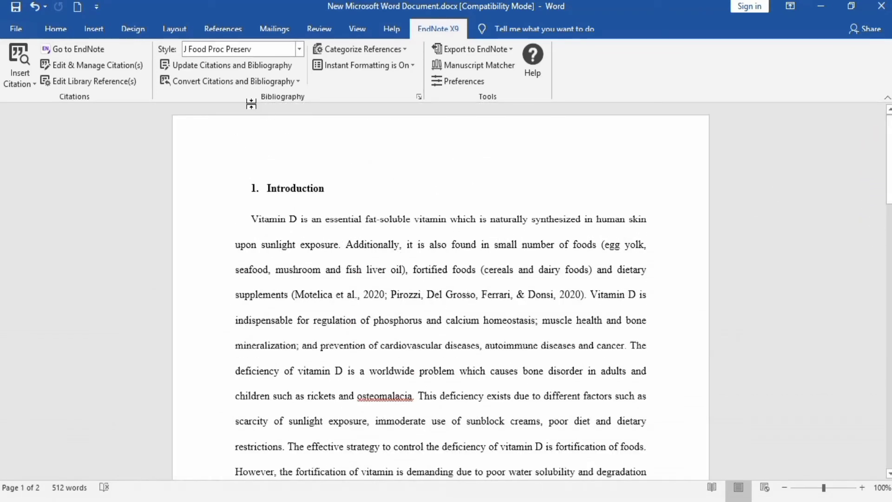
pyautogui.click(300, 46)
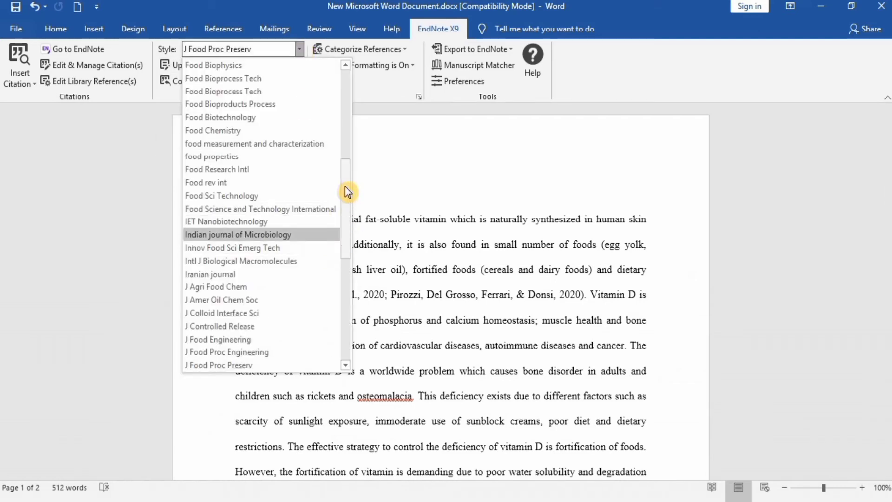
pyautogui.moveTo(345, 196); pyautogui.dragTo(347, 252)
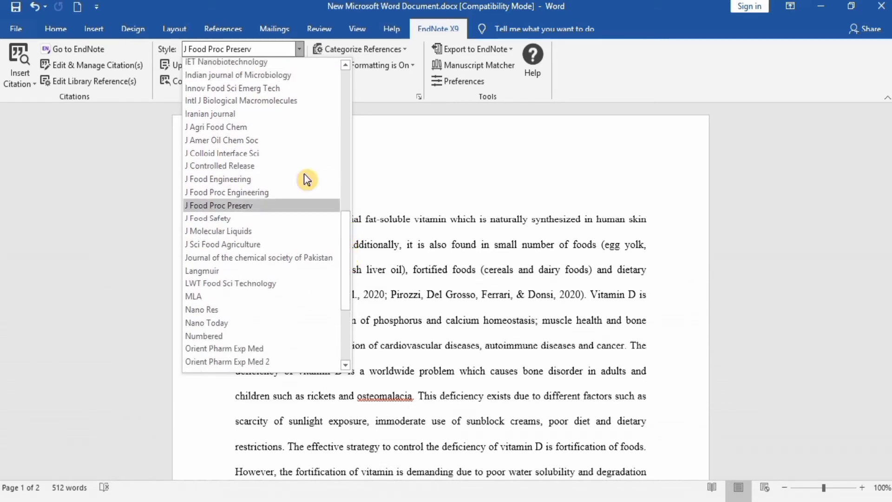
pyautogui.click(263, 127)
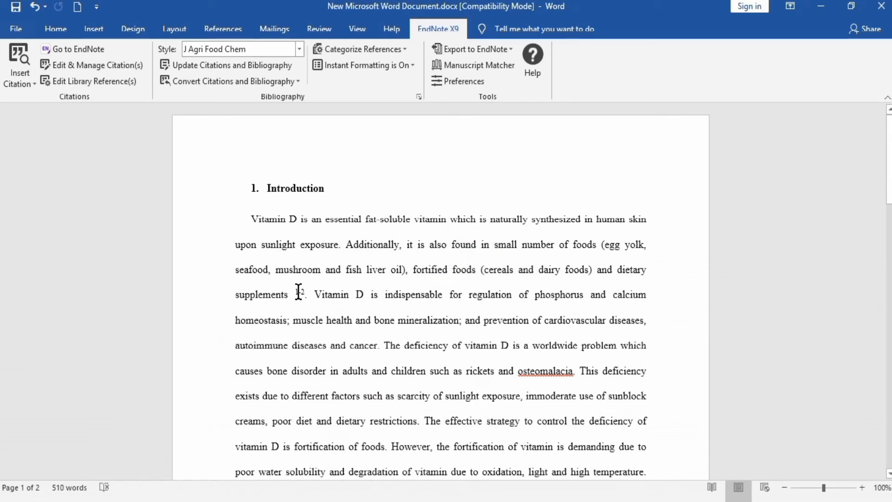
pyautogui.click(299, 292)
pyautogui.moveTo(890, 204); pyautogui.dragTo(872, 388)
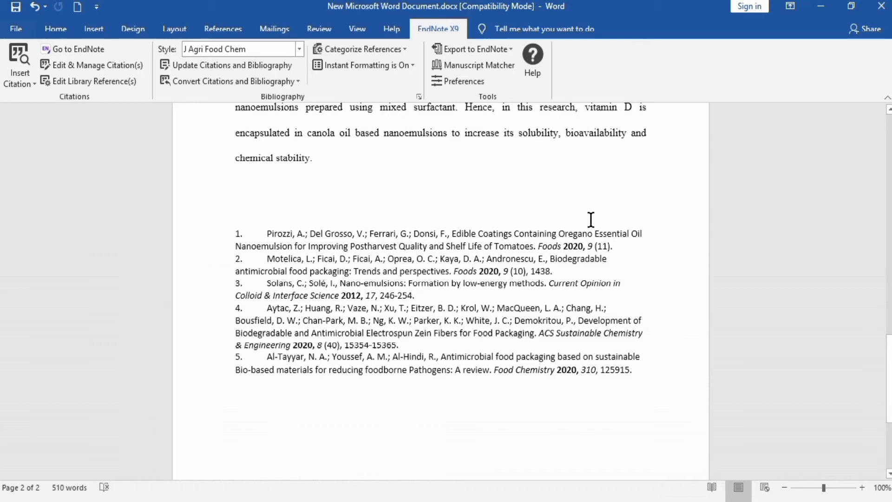
# Set the document's citation style back to J Food Proc Preserv
pyautogui.moveTo(887, 358); pyautogui.dragTo(870, 138)
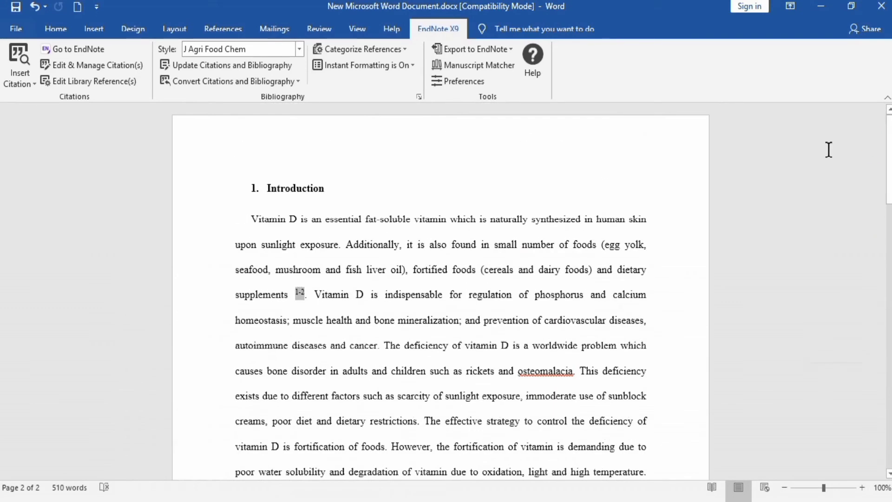
pyautogui.click(300, 49)
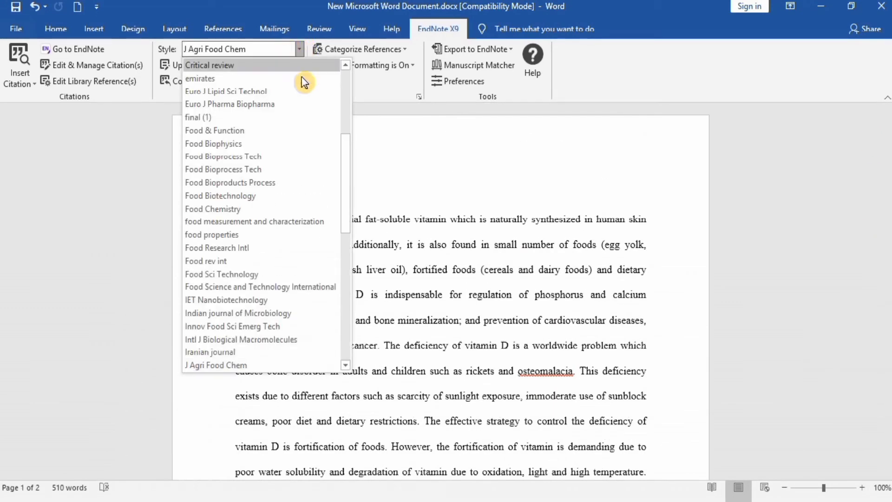
pyautogui.moveTo(347, 171); pyautogui.dragTo(347, 219)
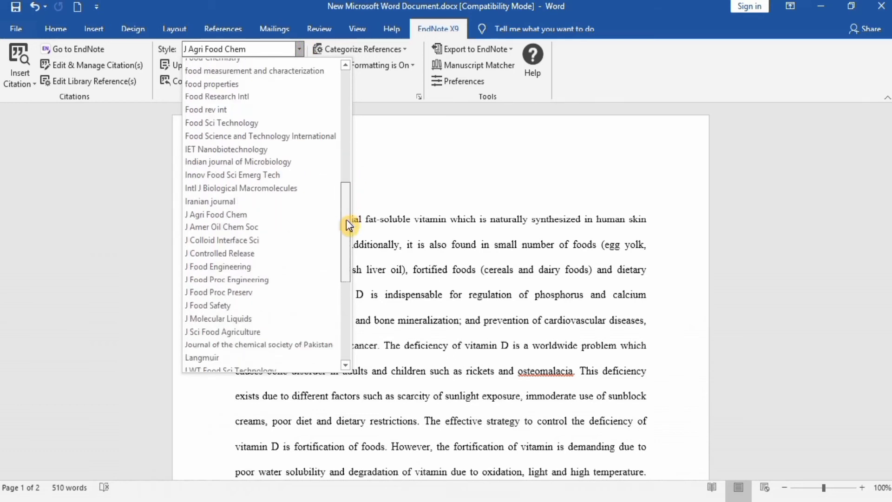
pyautogui.click(278, 292)
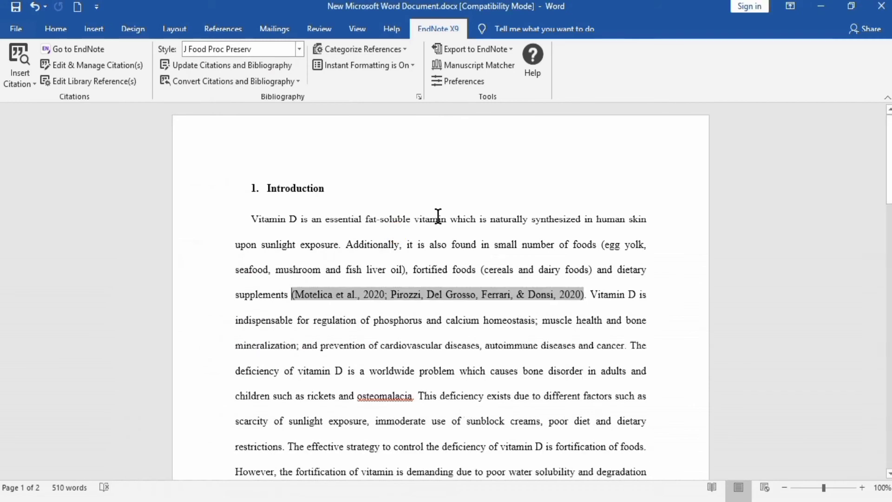
# Cite the 2020 review "Antimicrobial food packaging based on sustainable Bio-based materials" just before "Vitamin D is indispensable", using EndNote's reference finder within the document
pyautogui.click(593, 300)
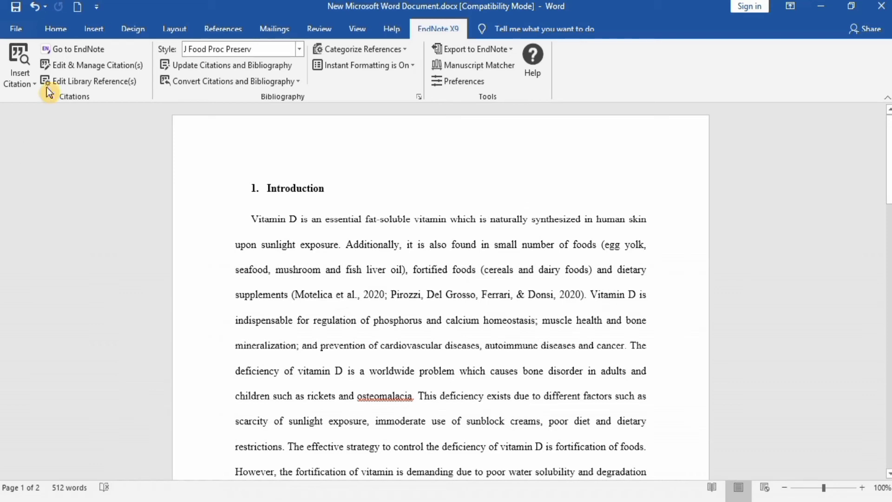
pyautogui.click(33, 84)
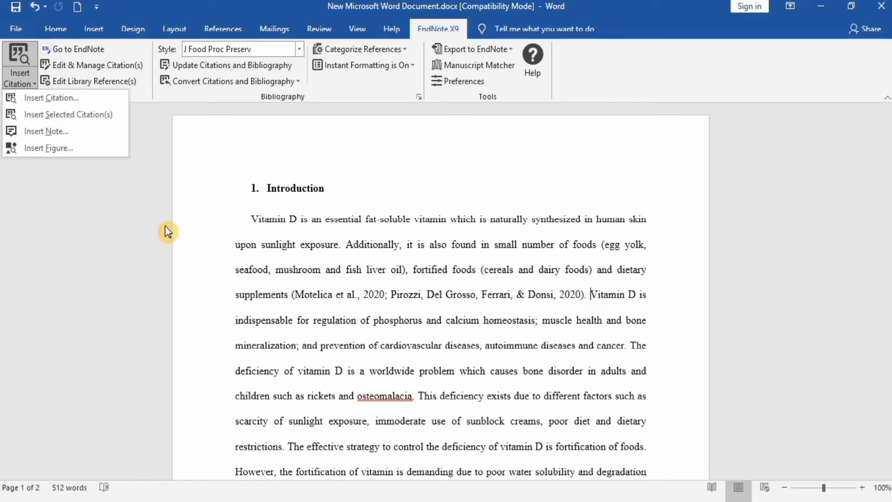
pyautogui.click(82, 99)
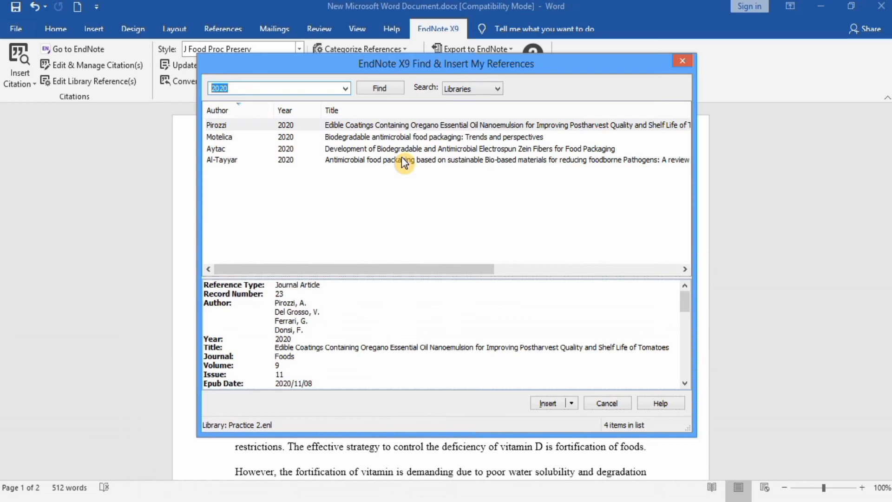
pyautogui.click(402, 159)
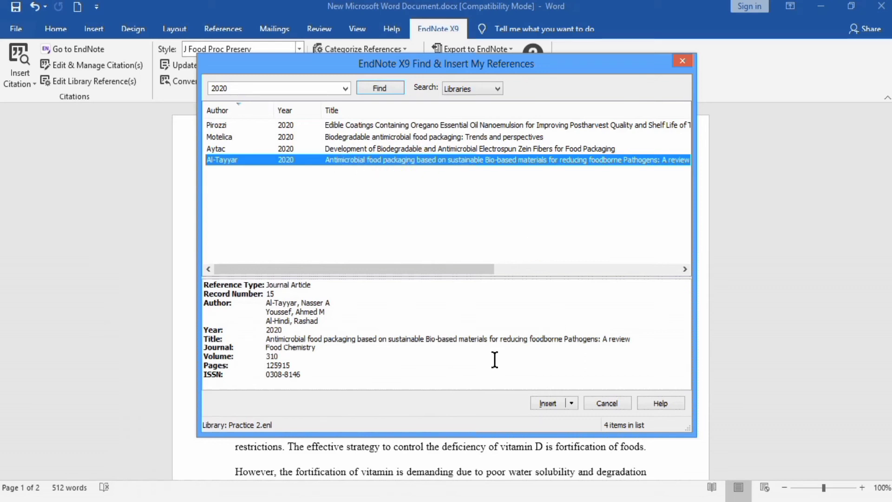
pyautogui.click(548, 404)
pyautogui.click(549, 404)
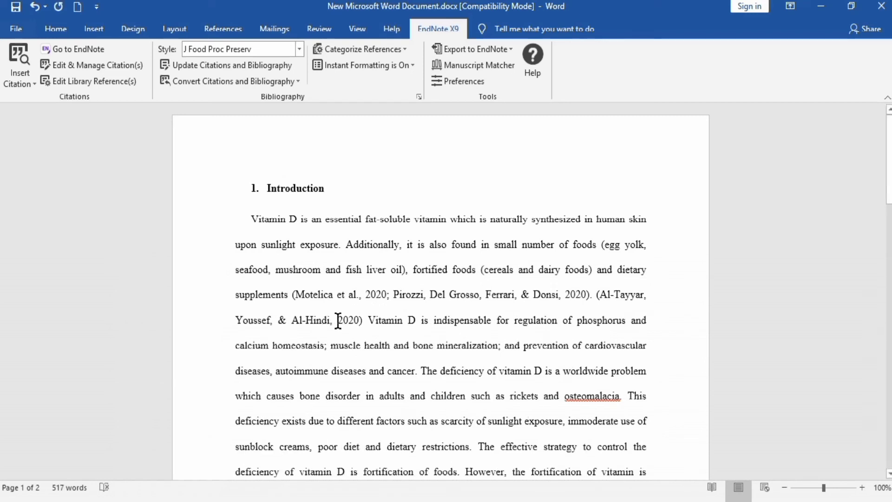
# Display the citation just before "Vitamin D is indispensable" in the Author (Year) format
pyautogui.click(303, 314)
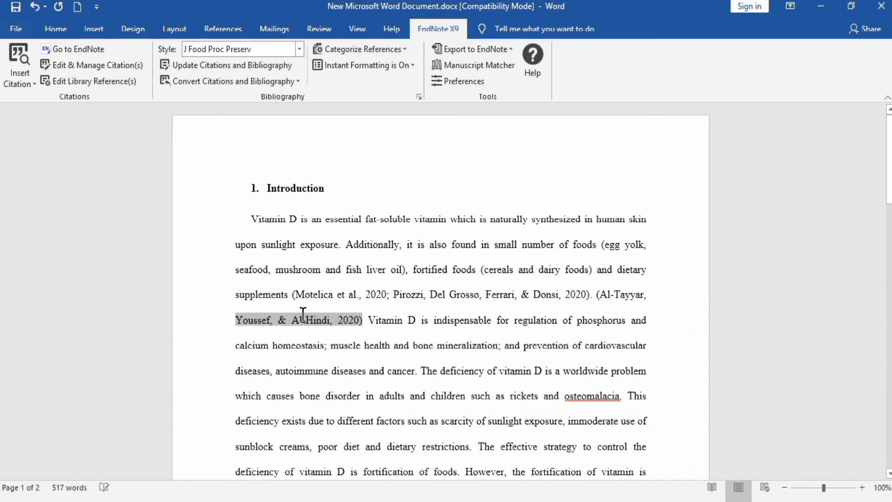
pyautogui.rightClick(304, 319)
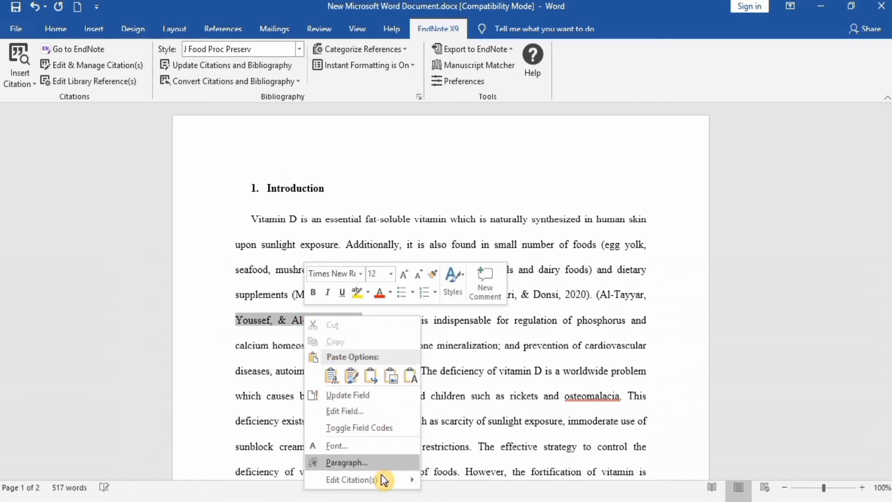
pyautogui.moveTo(386, 483)
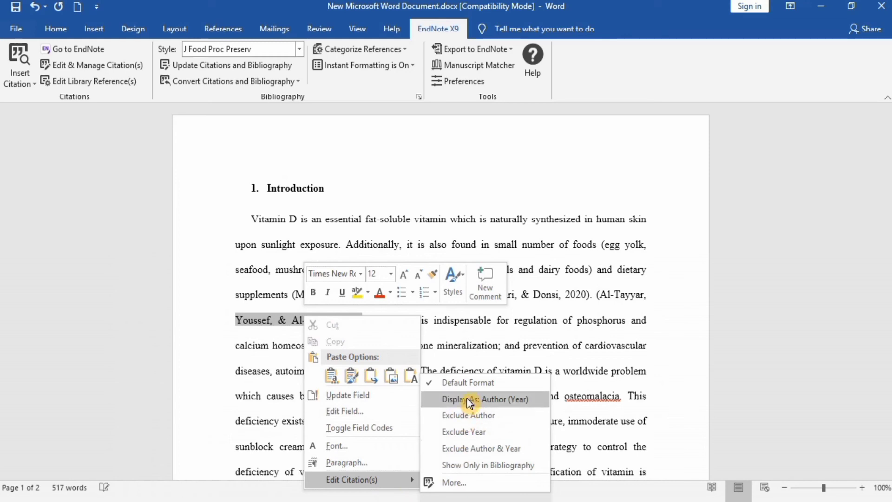
pyautogui.click(510, 401)
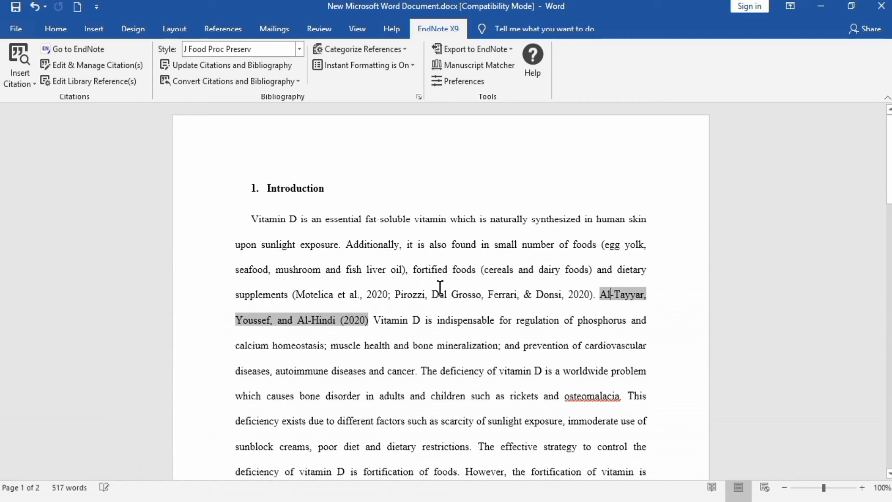
# Remove the "Edible Coatings Containing Oregano Essential Oil Nanoemulsion" reference from the citation after "dietary supplements" and check the reference list
pyautogui.click(356, 293)
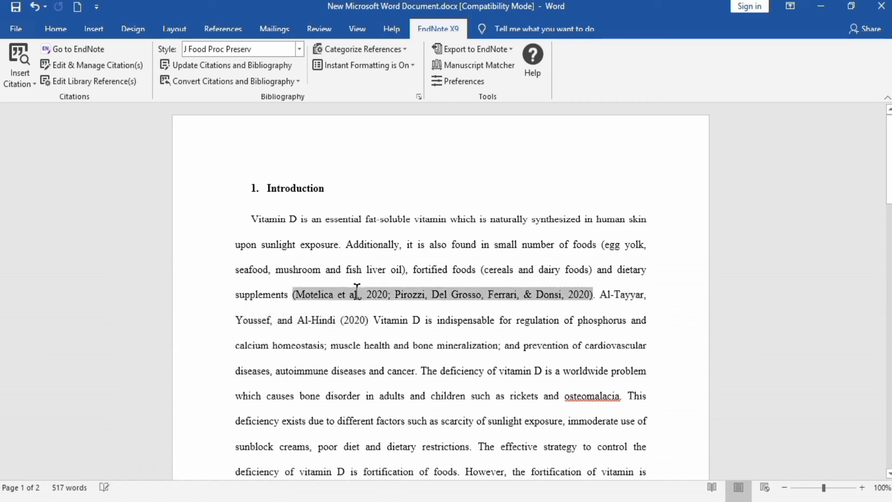
pyautogui.rightClick(357, 293)
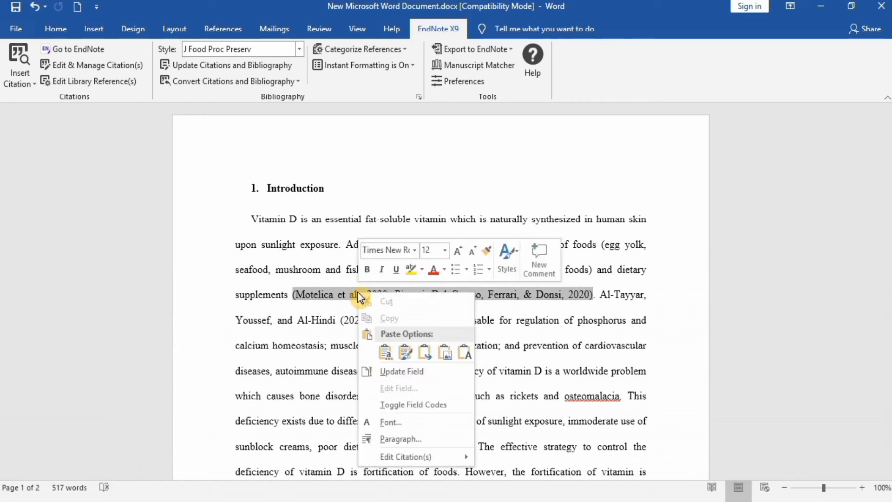
pyautogui.moveTo(386, 456)
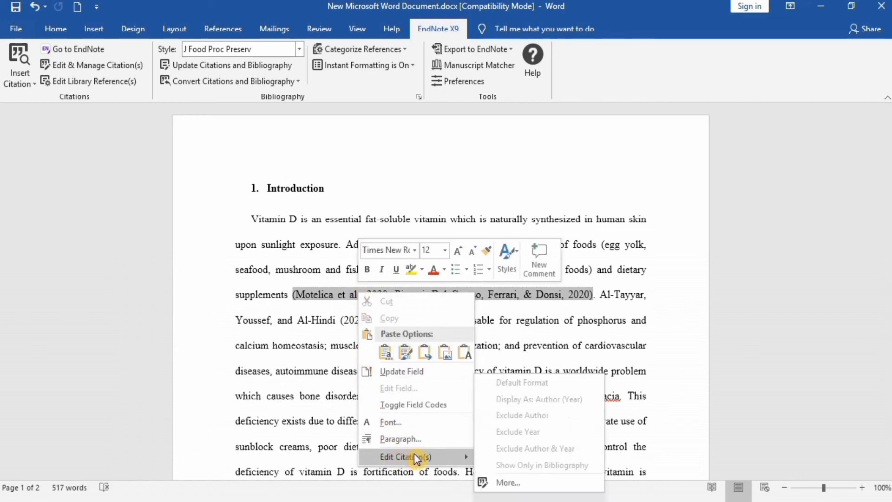
pyautogui.click(506, 482)
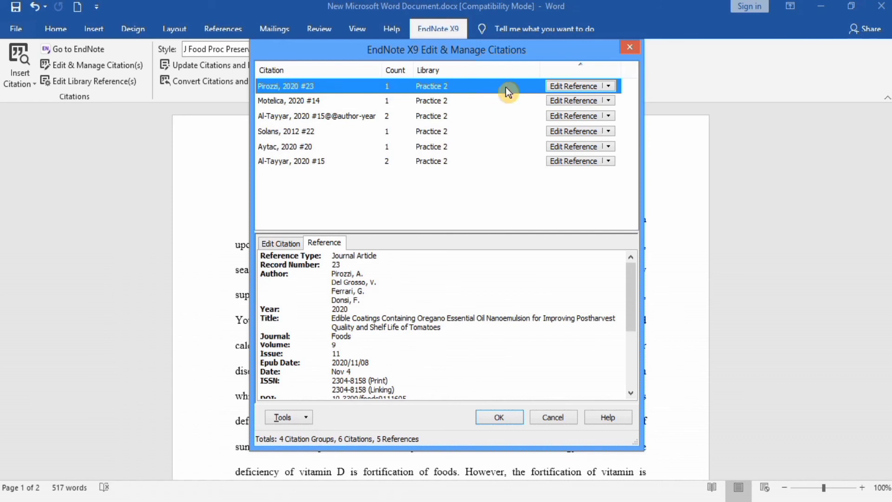
pyautogui.click(609, 86)
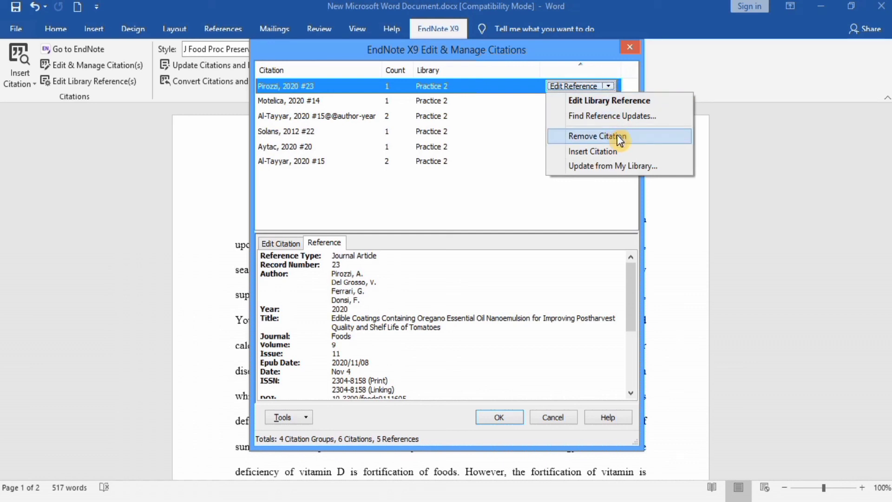
pyautogui.click(618, 135)
pyautogui.click(498, 417)
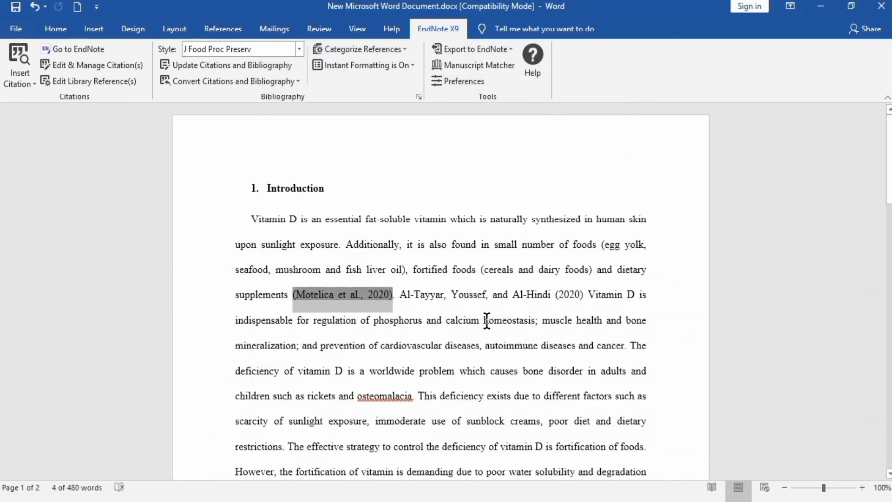
pyautogui.click(449, 345)
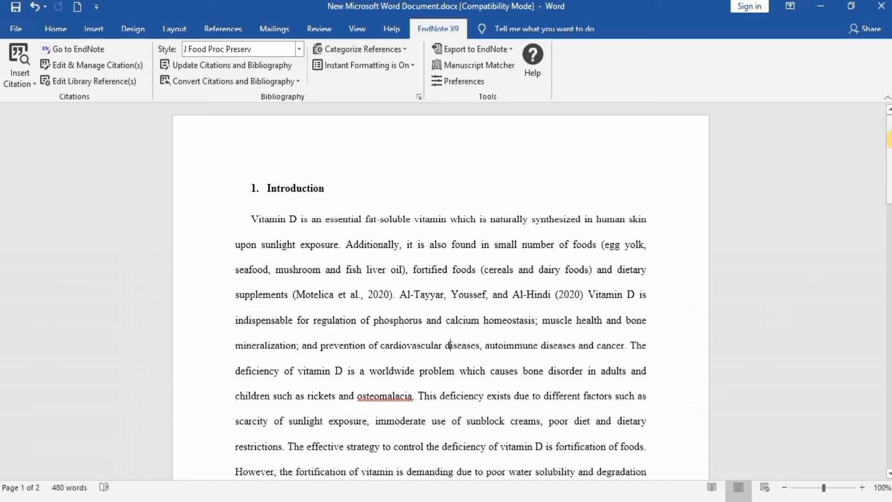
pyautogui.moveTo(888, 140); pyautogui.dragTo(890, 325)
pyautogui.moveTo(889, 326); pyautogui.dragTo(890, 358)
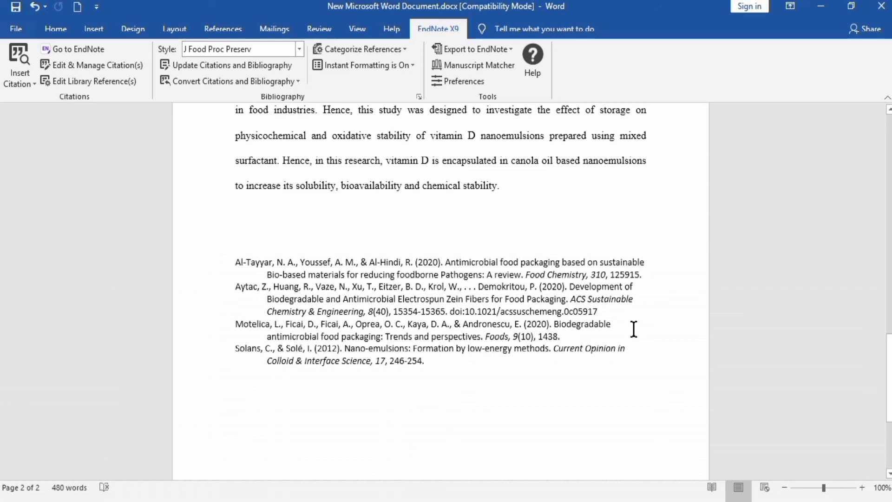